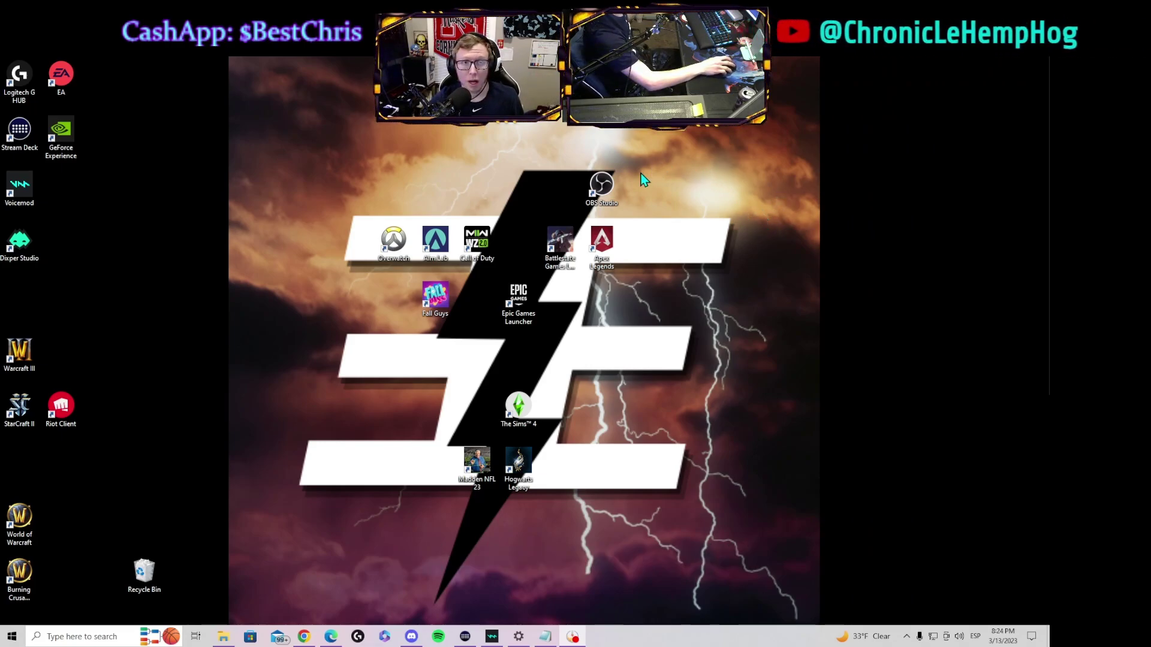
Open OBS Studio and look through its menus for the StreamElements login option
{"action": "double_click", "coordinate": [612, 195]}
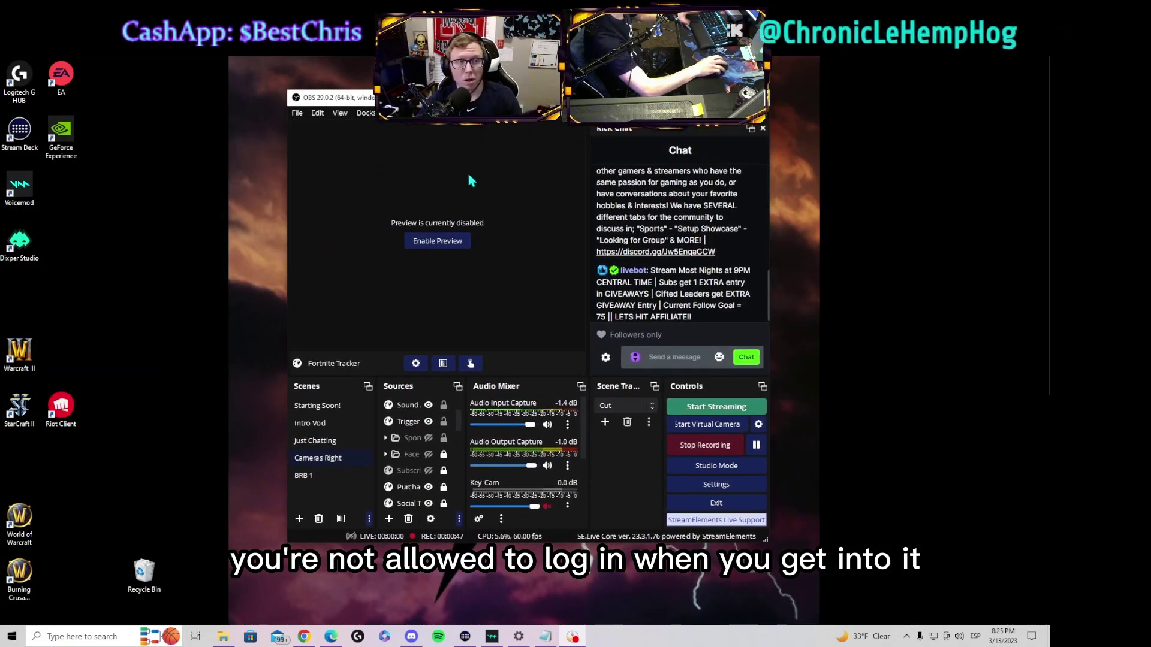
{"action": "left_click", "coordinate": [340, 113]}
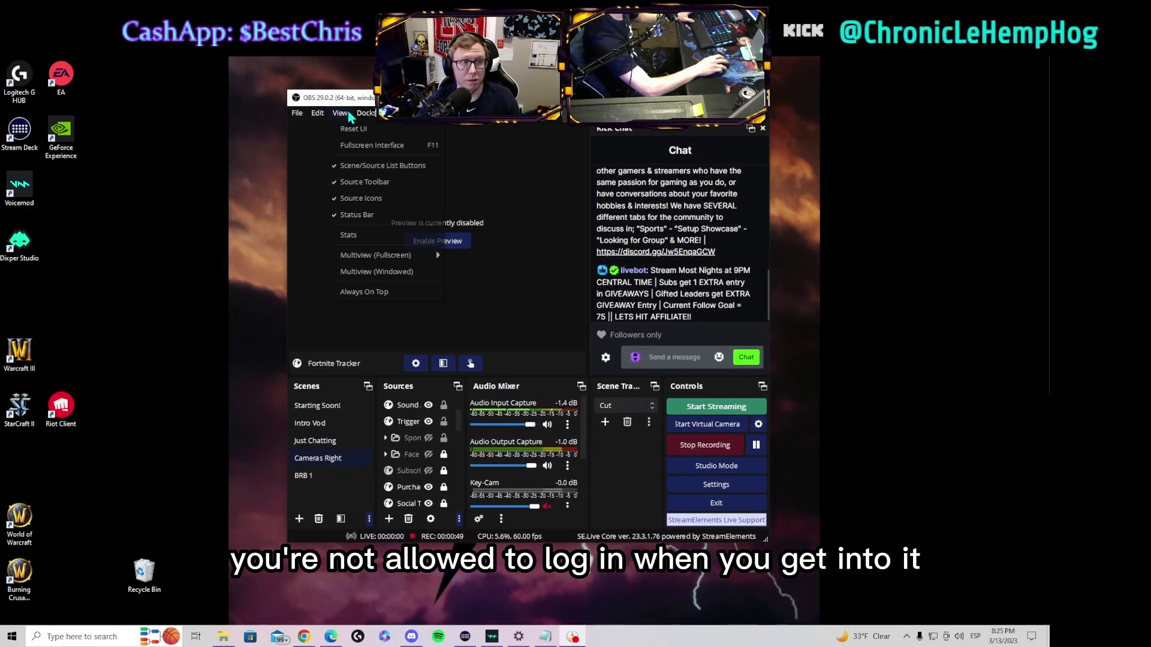
{"action": "left_click", "coordinate": [317, 112]}
{"action": "left_click", "coordinate": [365, 113]}
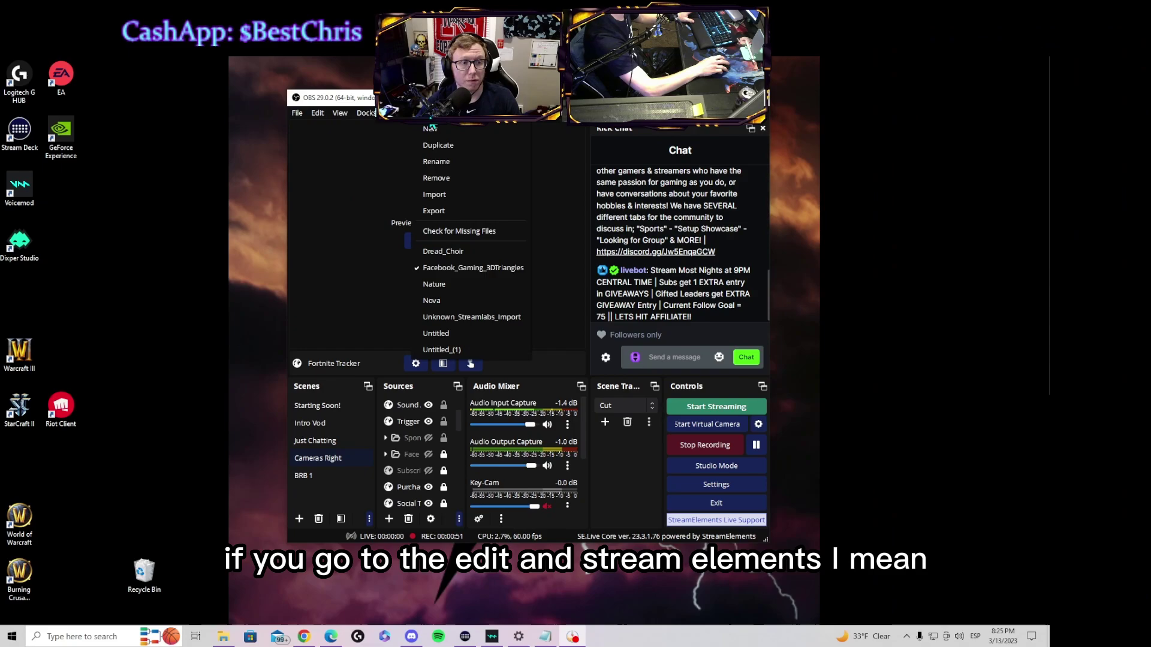
{"action": "key", "text": "Escape"}
{"action": "left_click", "coordinate": [542, 113]}
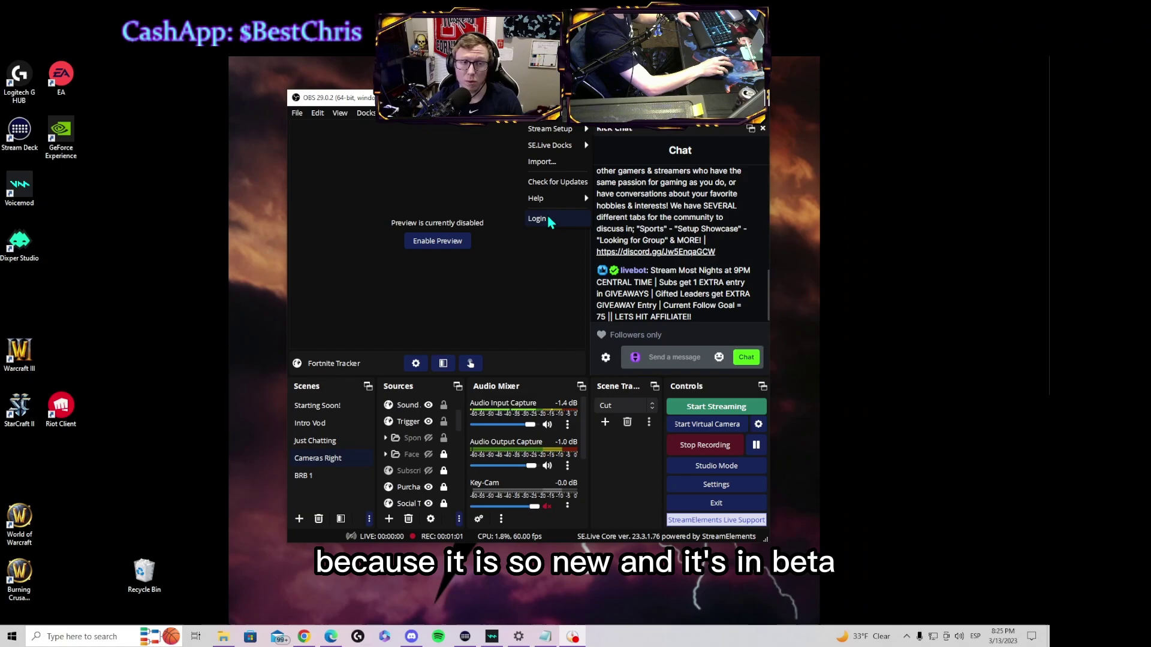
{"action": "mouse_move", "coordinate": [537, 204]}
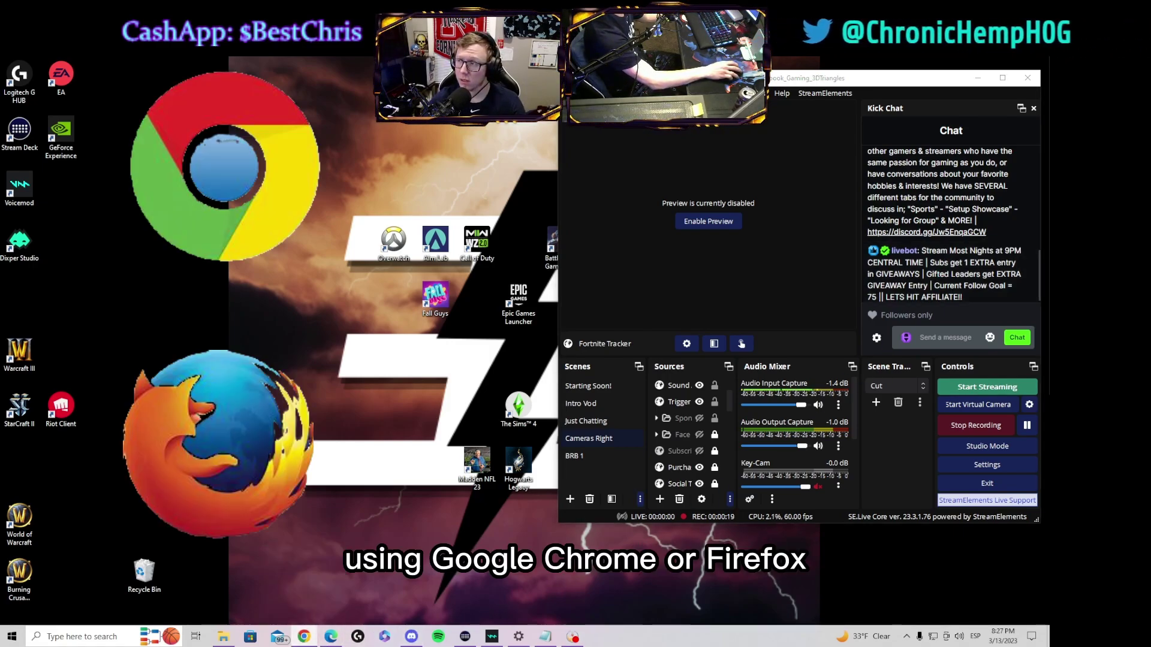
Switch to the liveBot dashboard in Chrome, maximize it, and open the form for linking a new channel
{"action": "key", "text": "alt+Tab"}
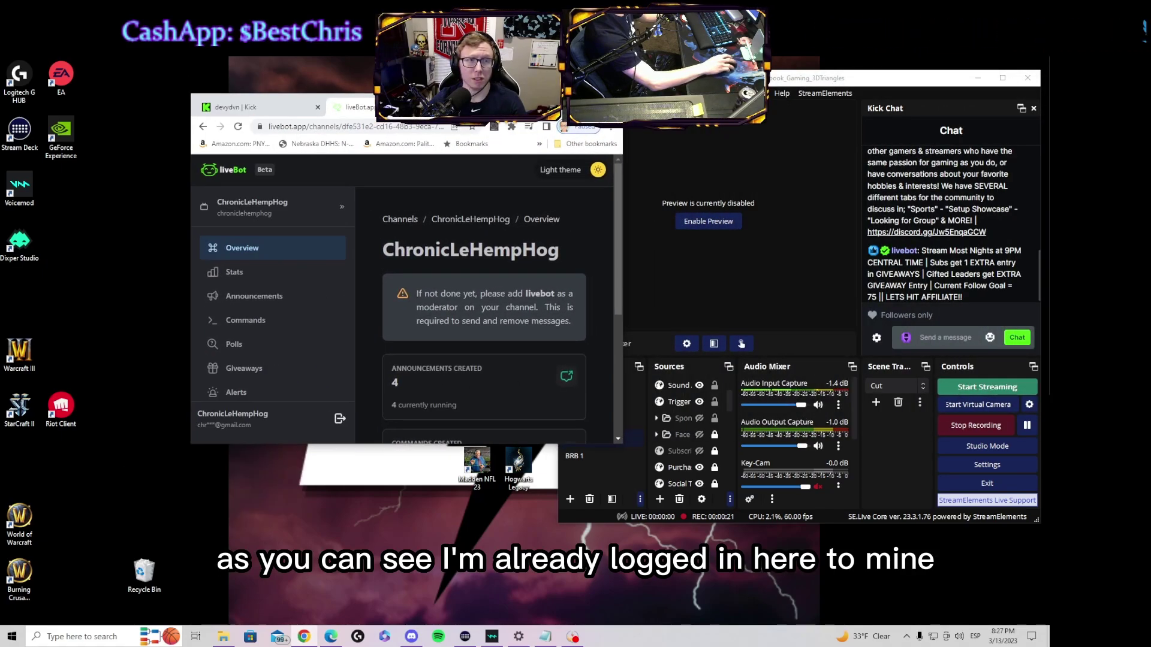
{"action": "left_click", "coordinate": [582, 102]}
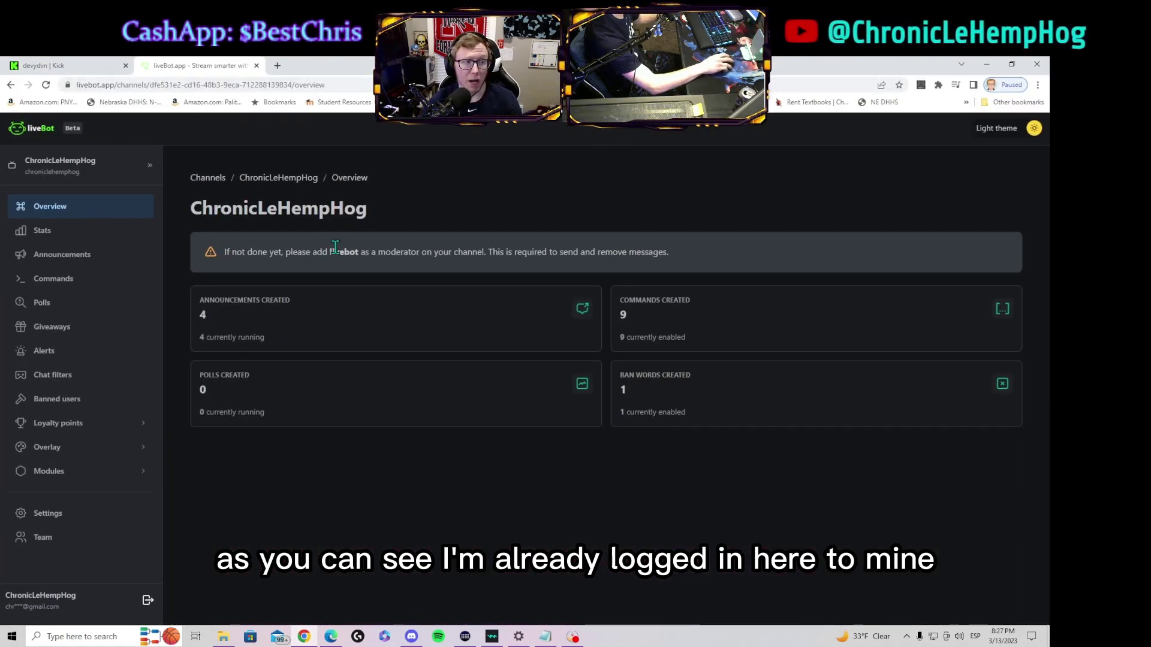
{"action": "left_click", "coordinate": [140, 167]}
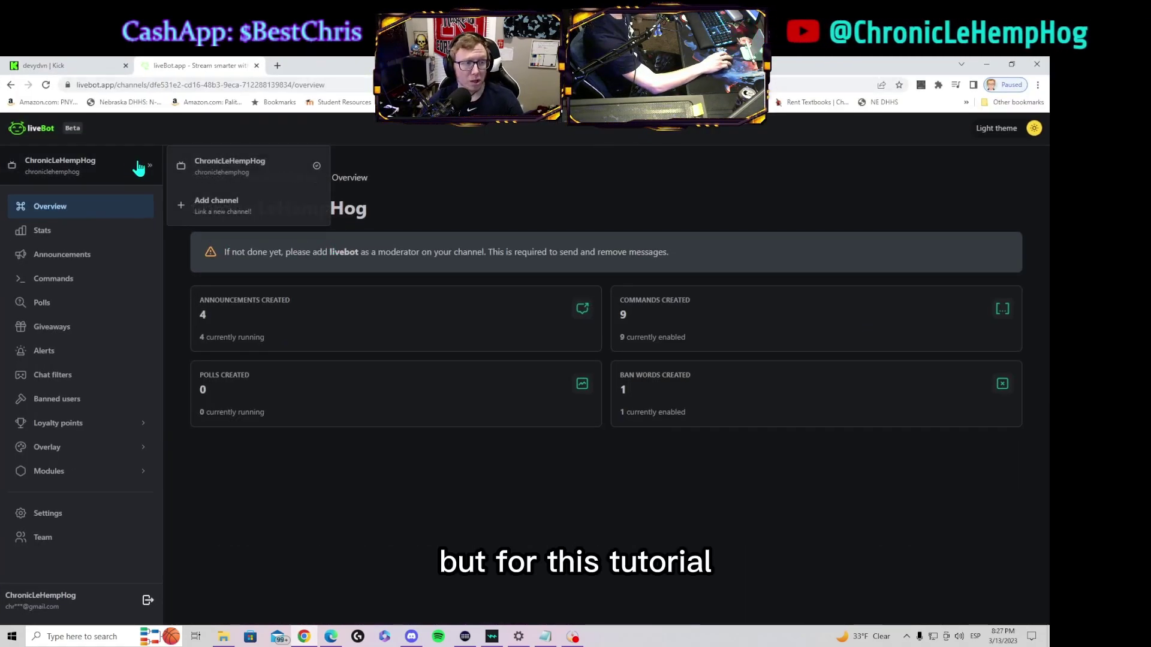
{"action": "left_click", "coordinate": [215, 207]}
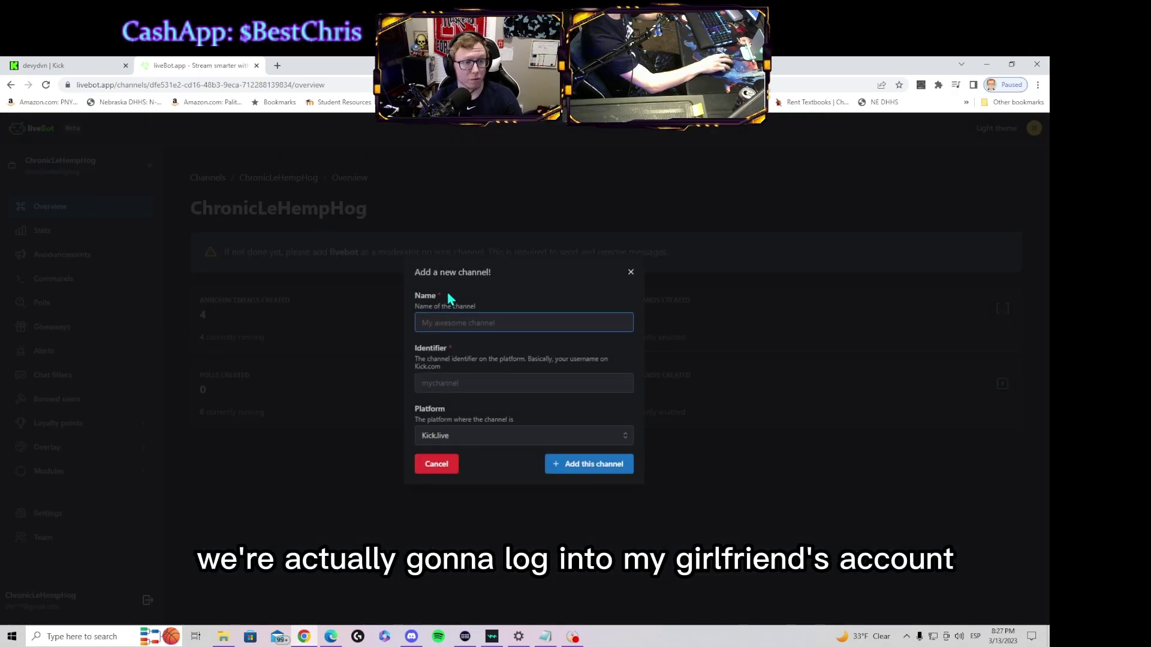
Add a channel with QUEENCHR0NIC as both name and identifier and Kick.live as the platform
{"action": "left_click", "coordinate": [467, 322]}
{"action": "type", "text": "QUEENCHR0NIC"}
{"action": "left_click", "coordinate": [490, 383]}
{"action": "type", "text": "QUEENC"}
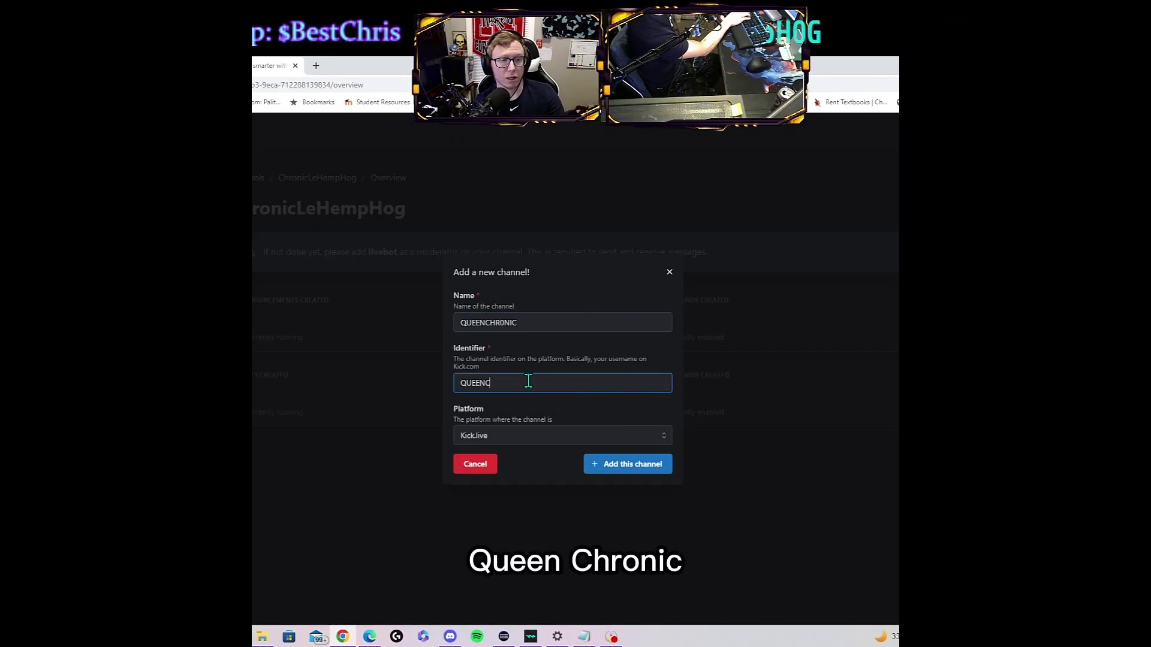
{"action": "type", "text": "HR0NI"}
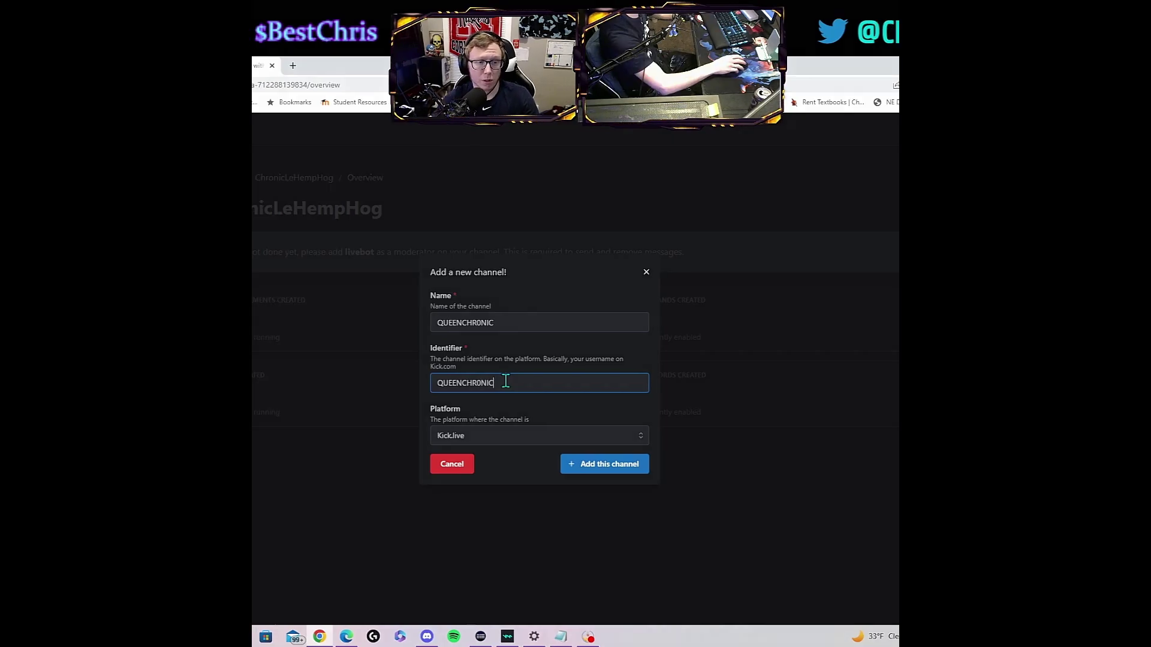
{"action": "type", "text": "C"}
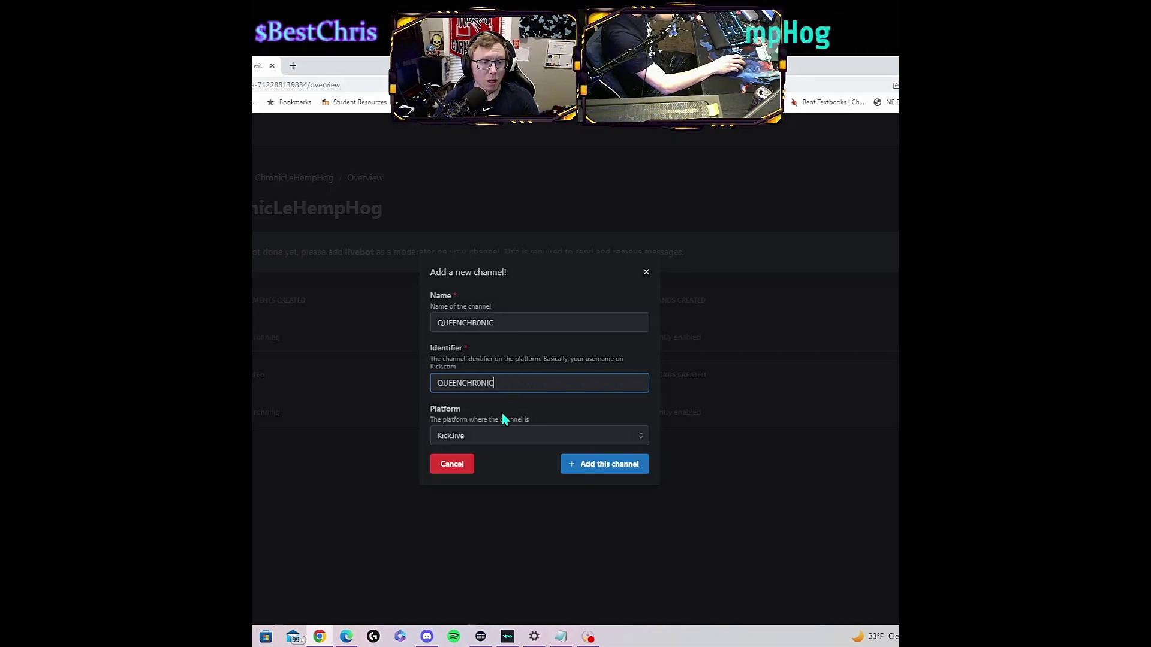
{"action": "left_click", "coordinate": [510, 442]}
{"action": "left_click", "coordinate": [492, 463]}
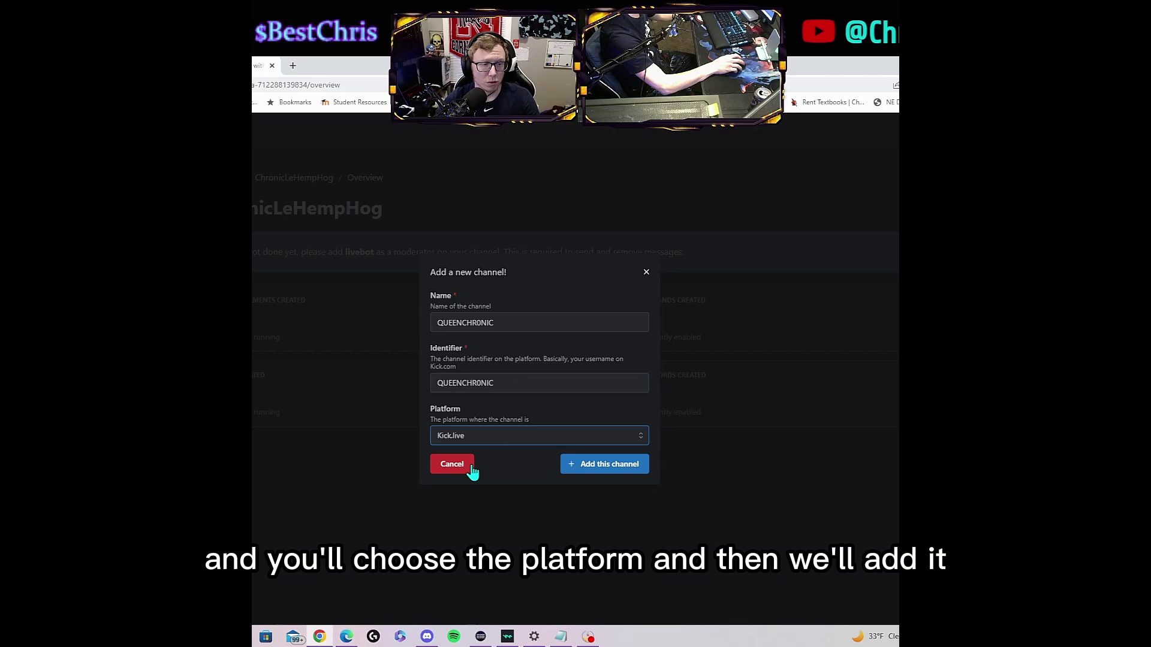
{"action": "left_click", "coordinate": [614, 468]}
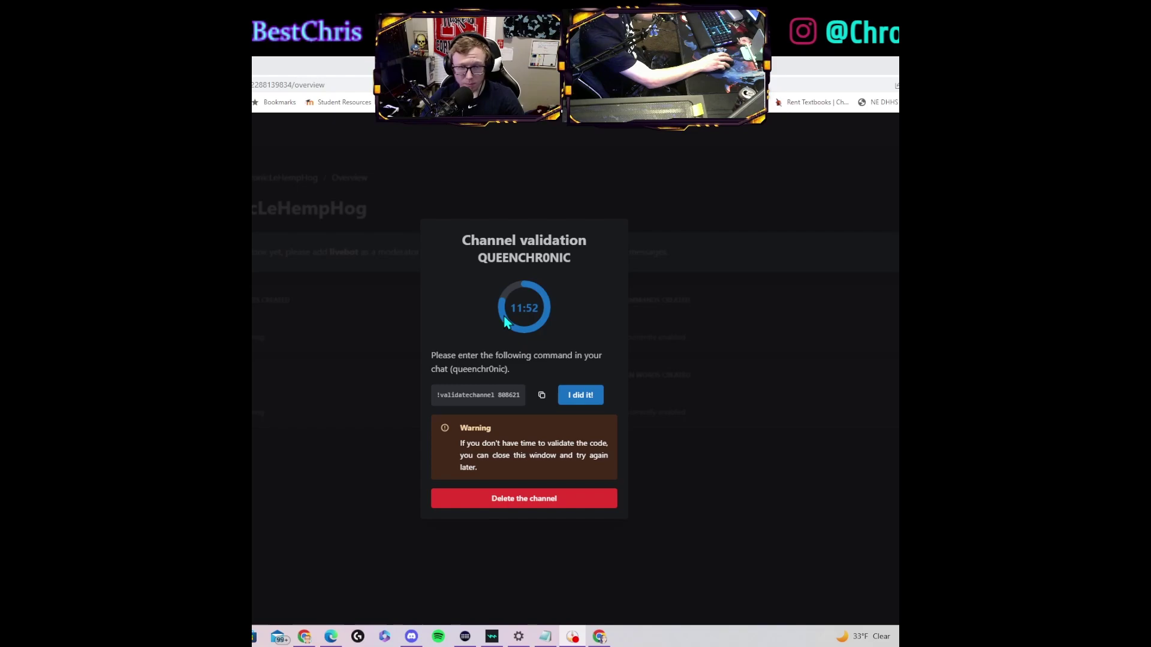
Copy the !validatechannel command with its verification code and send it in the QUEENCHR0NIC channel's Kick chat
{"action": "left_click_drag", "start_coordinate": [436, 396], "coordinate": [459, 397]}
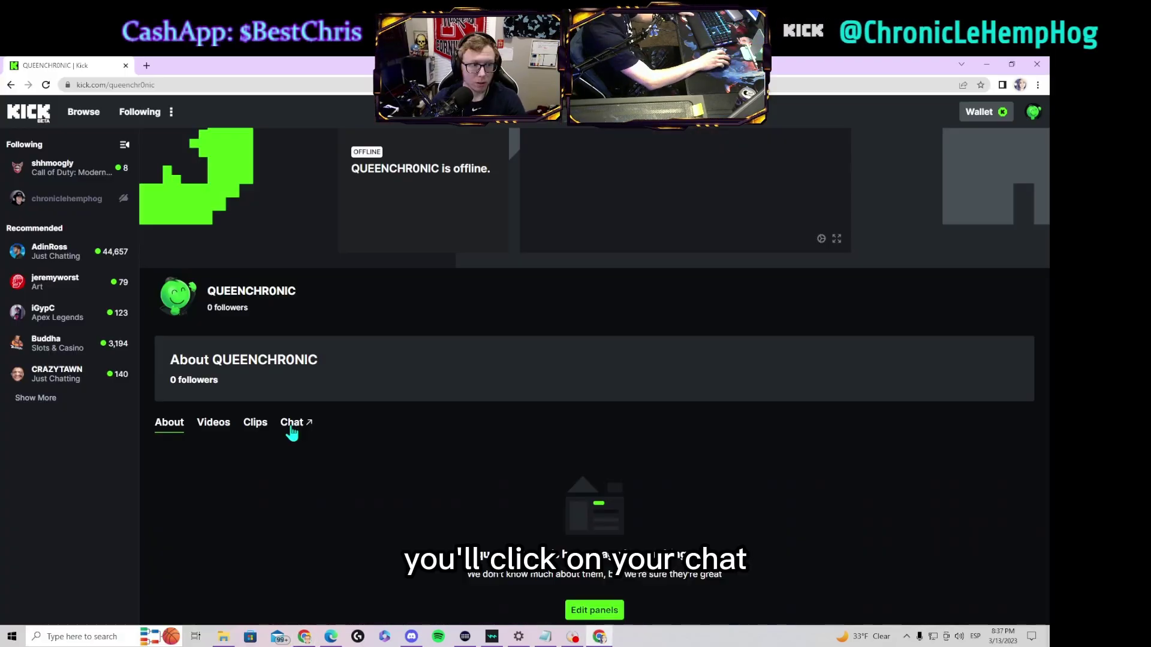
{"action": "left_click", "coordinate": [291, 420]}
{"action": "left_click", "coordinate": [959, 575]}
{"action": "type", "text": "!validatechannel 808621"}
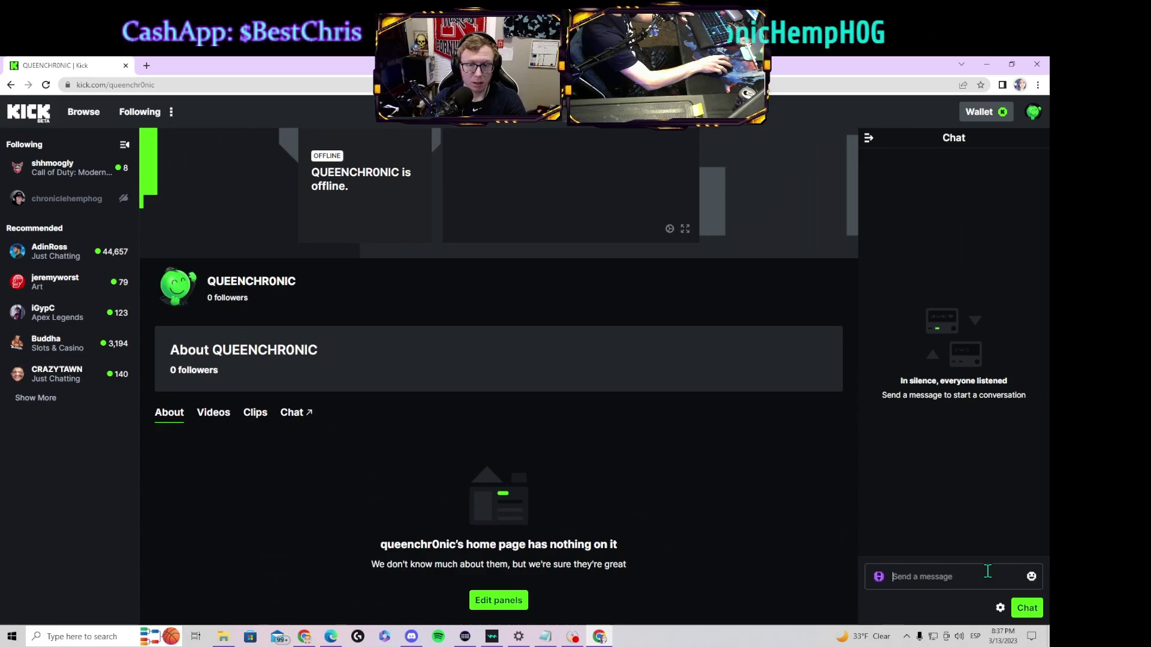
{"action": "key", "text": "Return"}
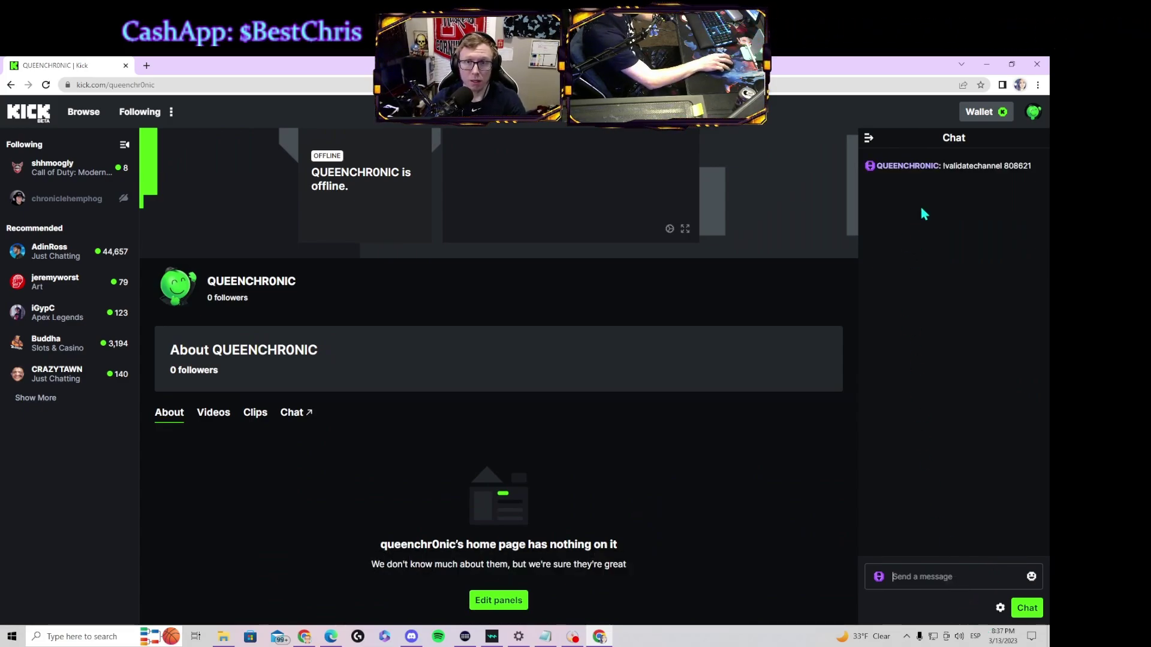
Return to liveBot, confirm the validation of the QUEENCHR0NIC channel, and switch to that channel
{"action": "key", "text": "alt+Tab"}
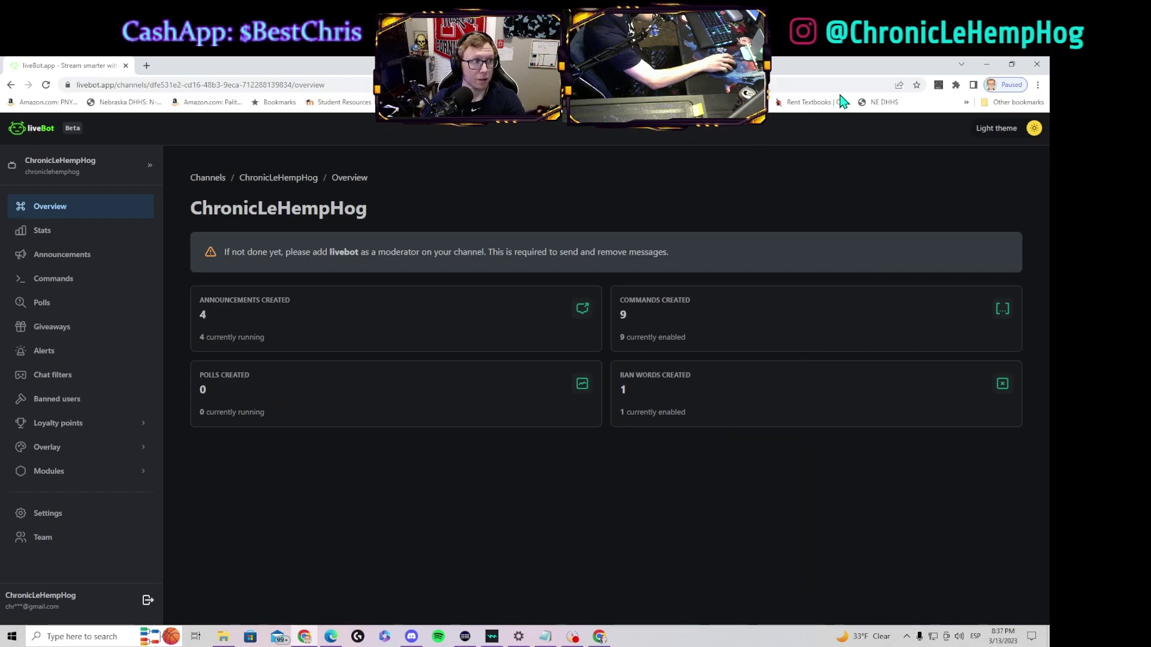
{"action": "left_click", "coordinate": [94, 174]}
{"action": "left_click", "coordinate": [228, 222]}
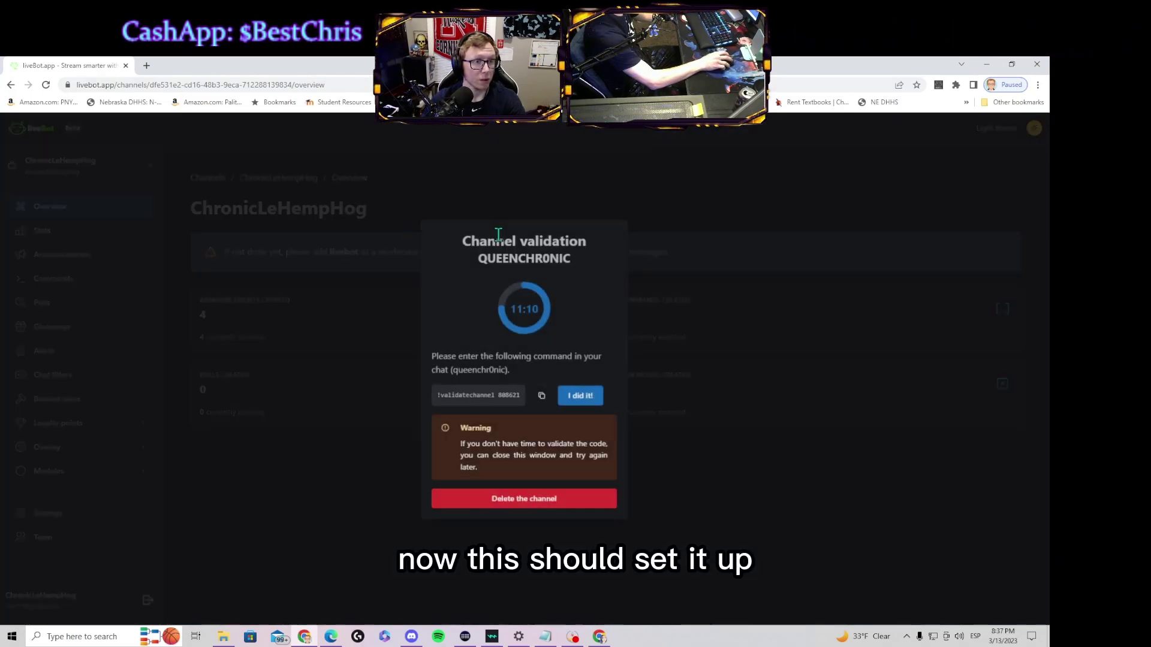
{"action": "left_click", "coordinate": [592, 399]}
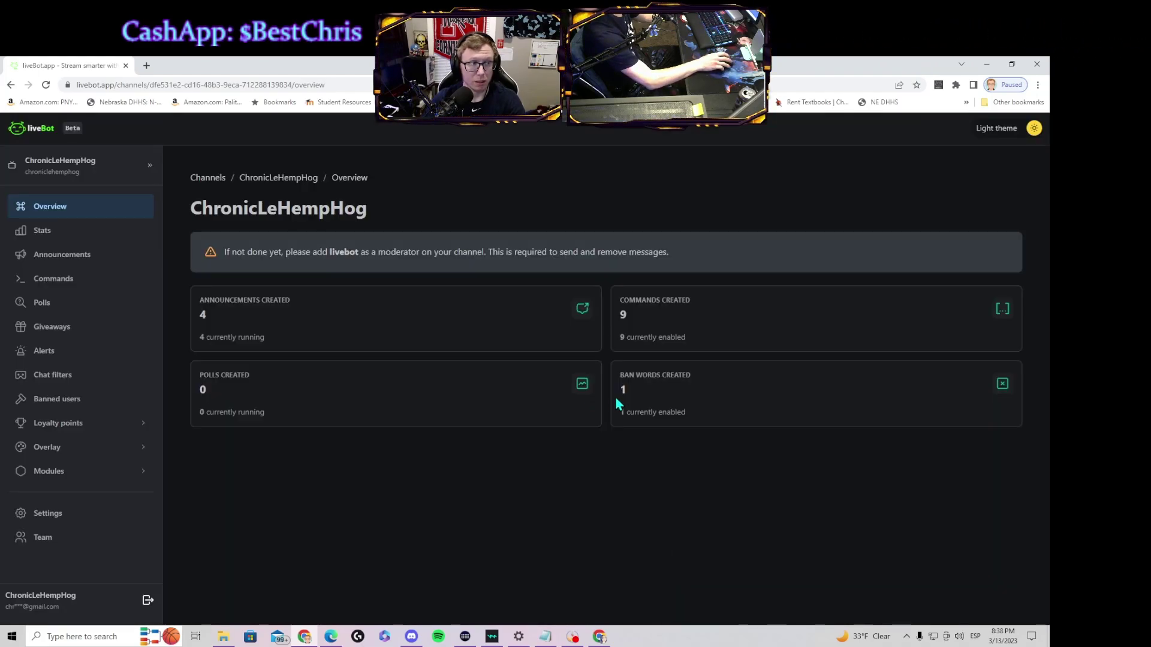
{"action": "left_click", "coordinate": [144, 171]}
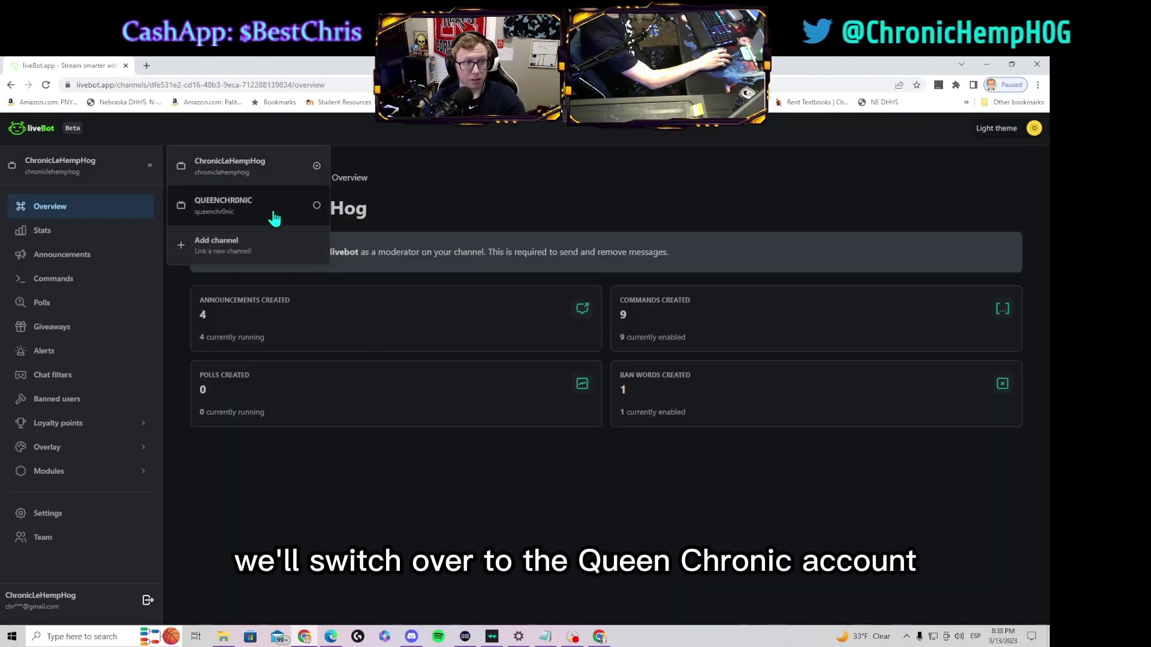
{"action": "left_click", "coordinate": [312, 205]}
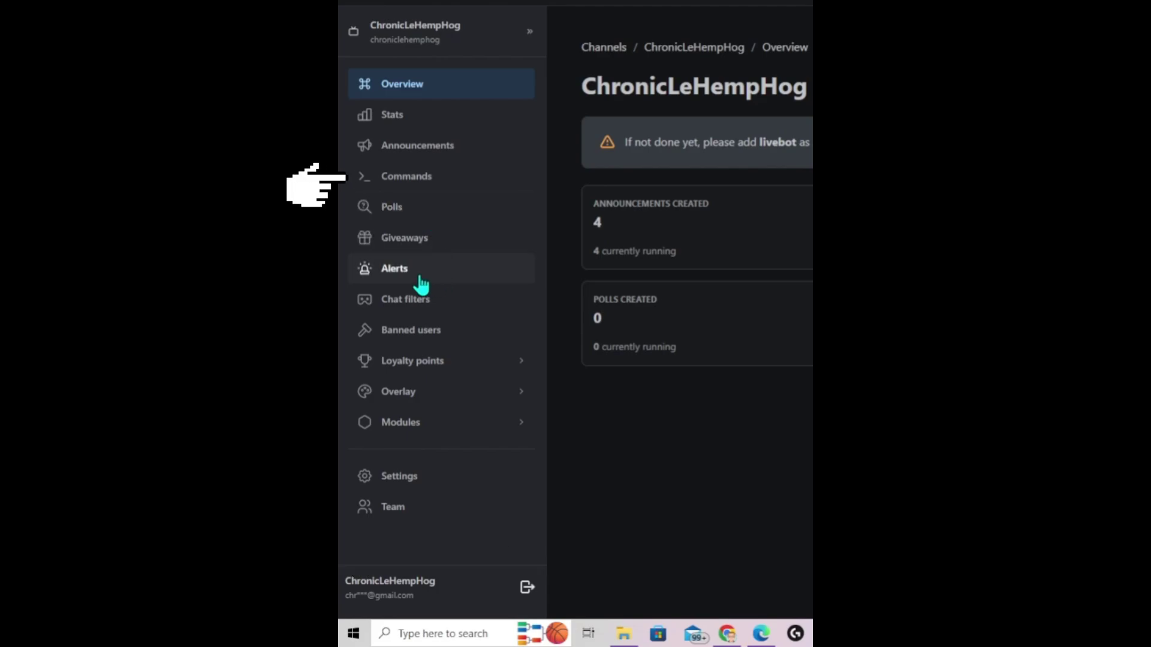
Review the Polls and Announcements pages of the ChronicLeHempHog channel
{"action": "left_click", "coordinate": [417, 207]}
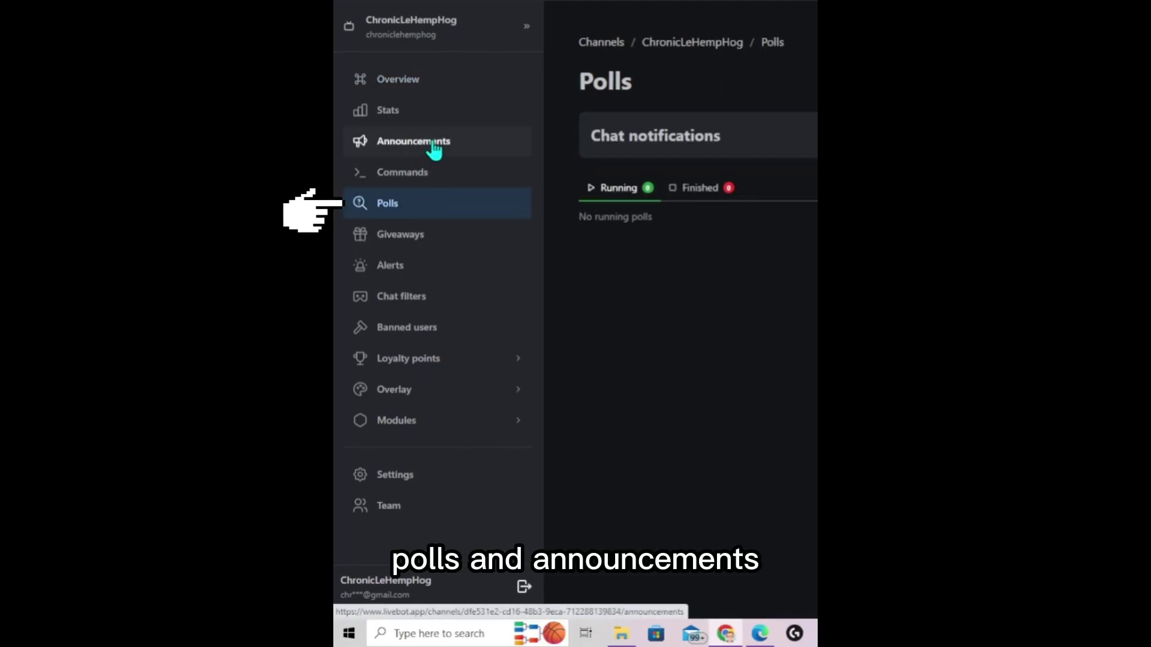
{"action": "left_click", "coordinate": [435, 150]}
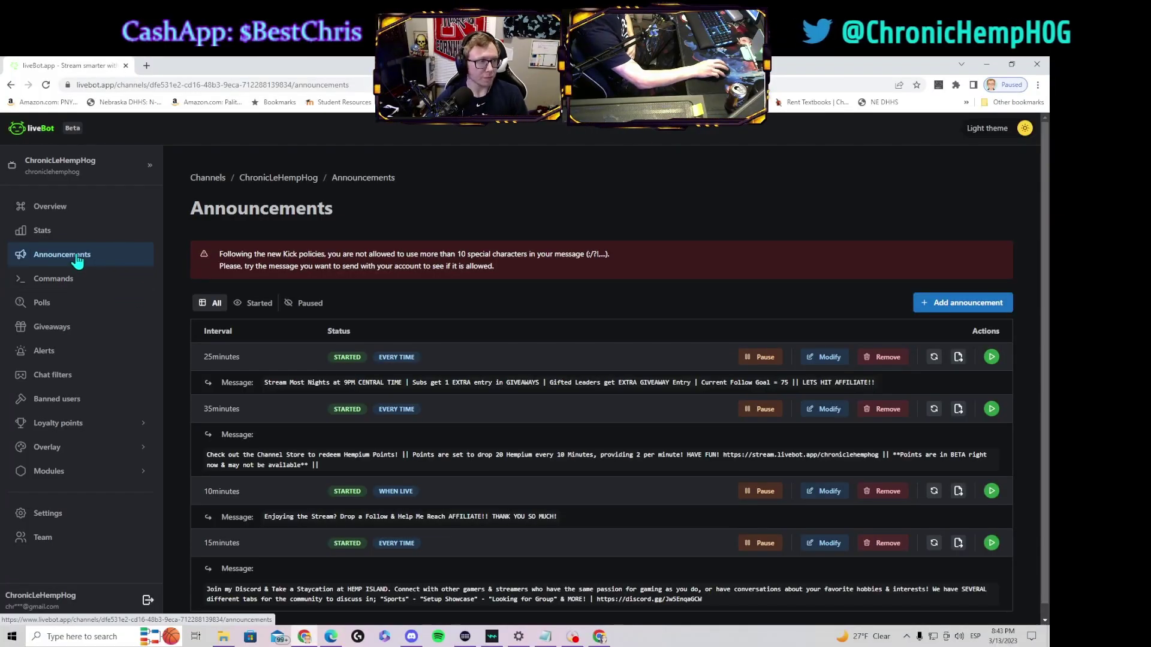
{"action": "left_click", "coordinate": [103, 425]}
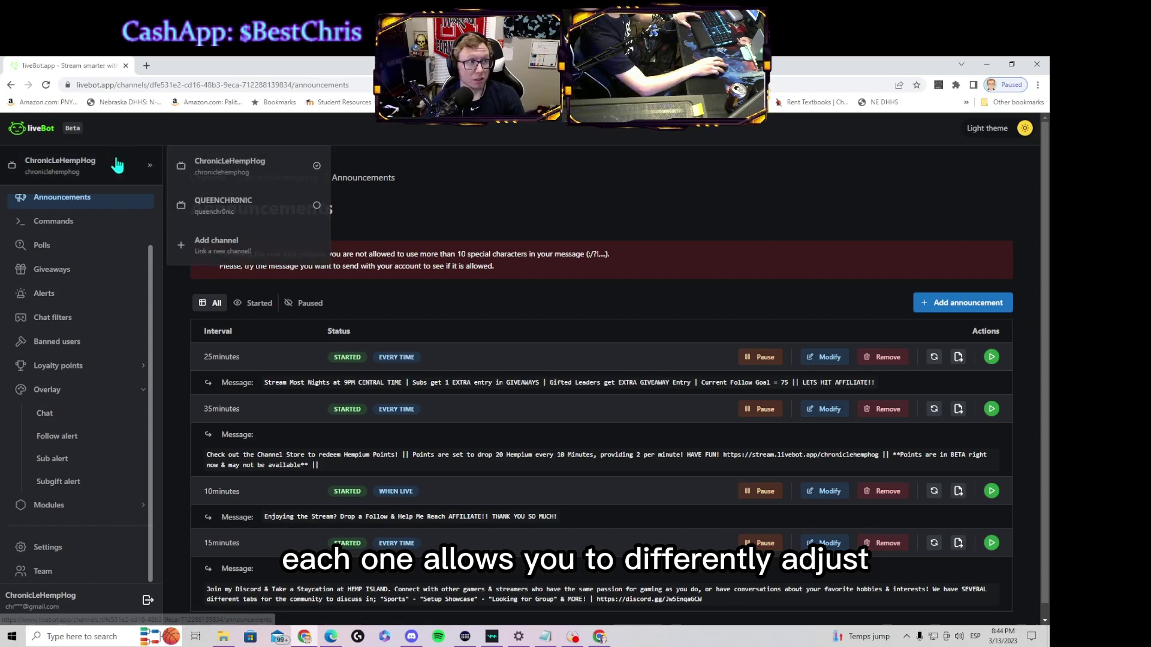
Open the overlay's follow alert and browse the Giphy library of gifs available for it
{"action": "left_click", "coordinate": [140, 438]}
{"action": "left_click", "coordinate": [470, 336]}
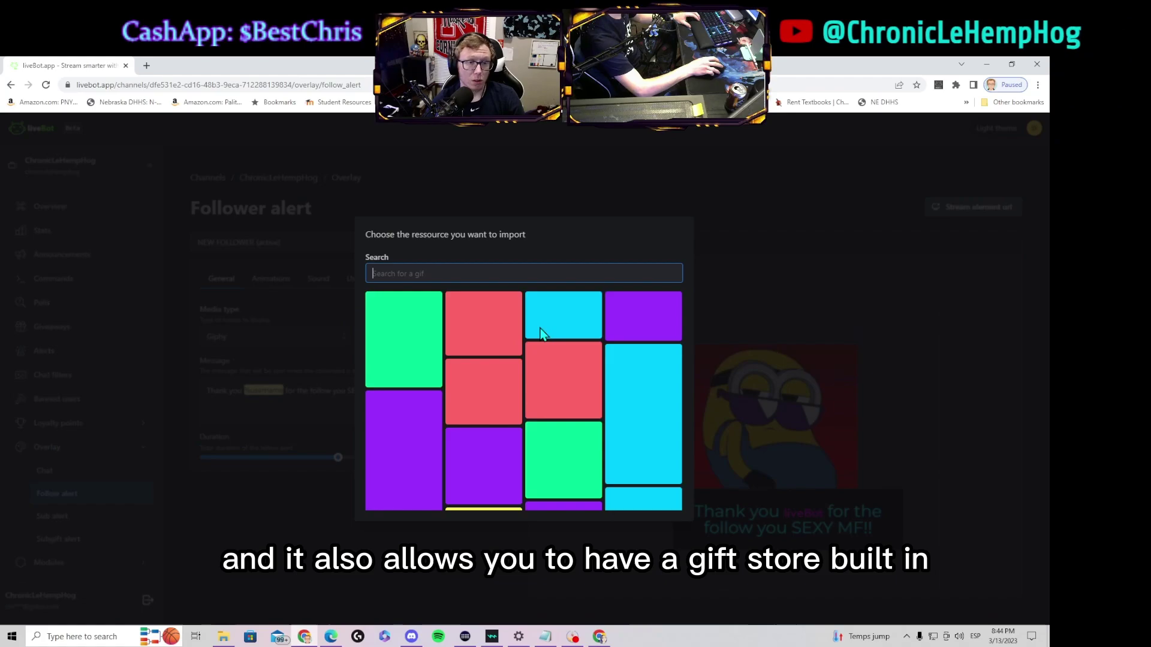
{"action": "scroll", "coordinate": [530, 358], "scroll_direction": "down", "scroll_amount": 10}
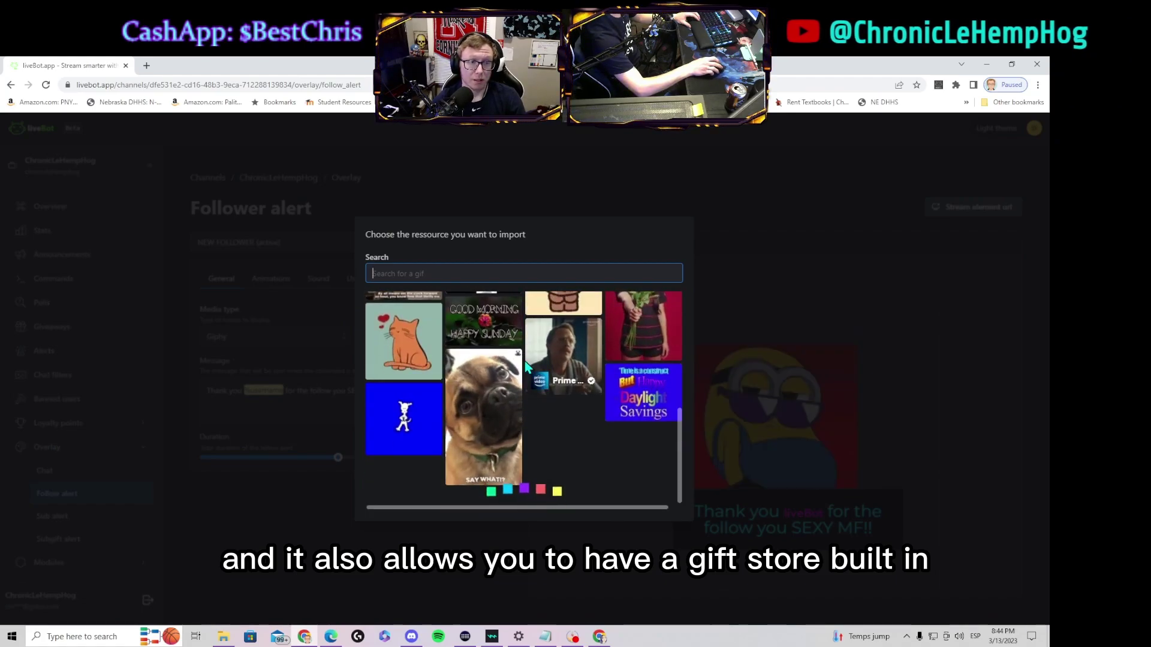
{"action": "scroll", "coordinate": [512, 354], "scroll_direction": "down", "scroll_amount": 3}
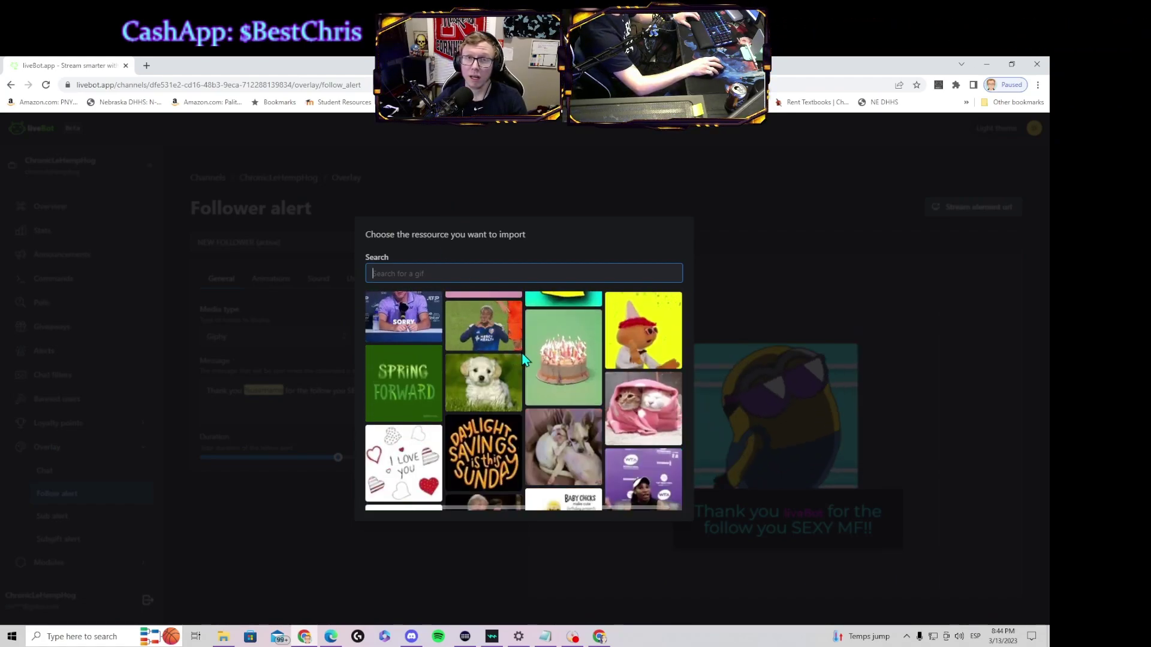
{"action": "scroll", "coordinate": [514, 347], "scroll_direction": "down", "scroll_amount": 5}
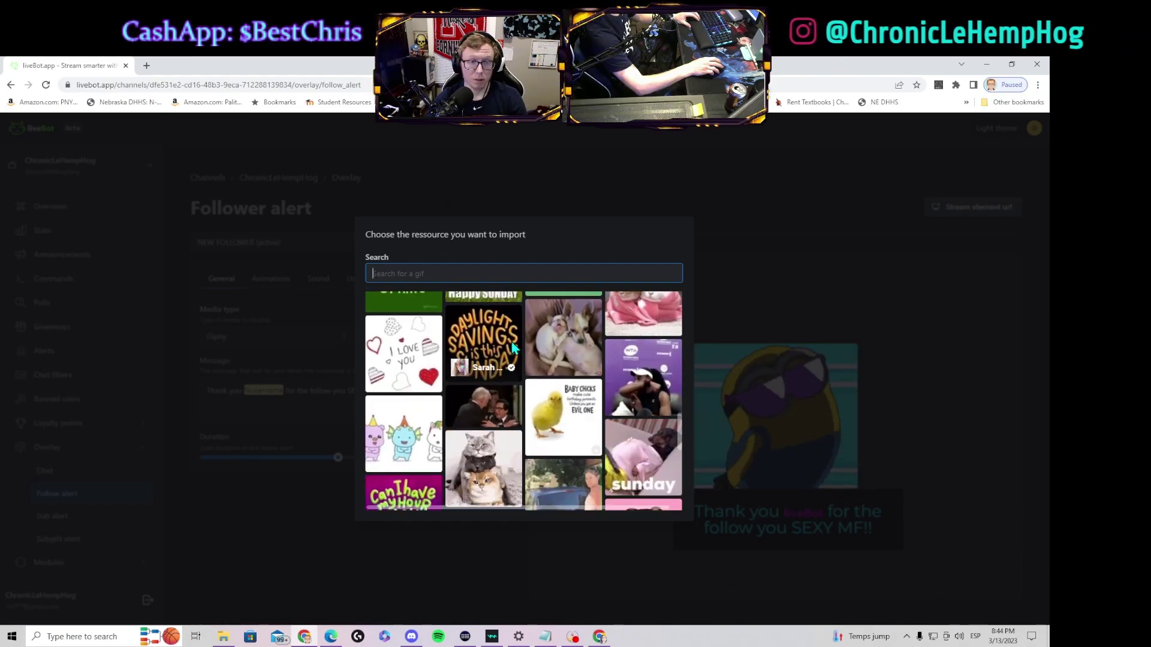
{"action": "left_click", "coordinate": [416, 189]}
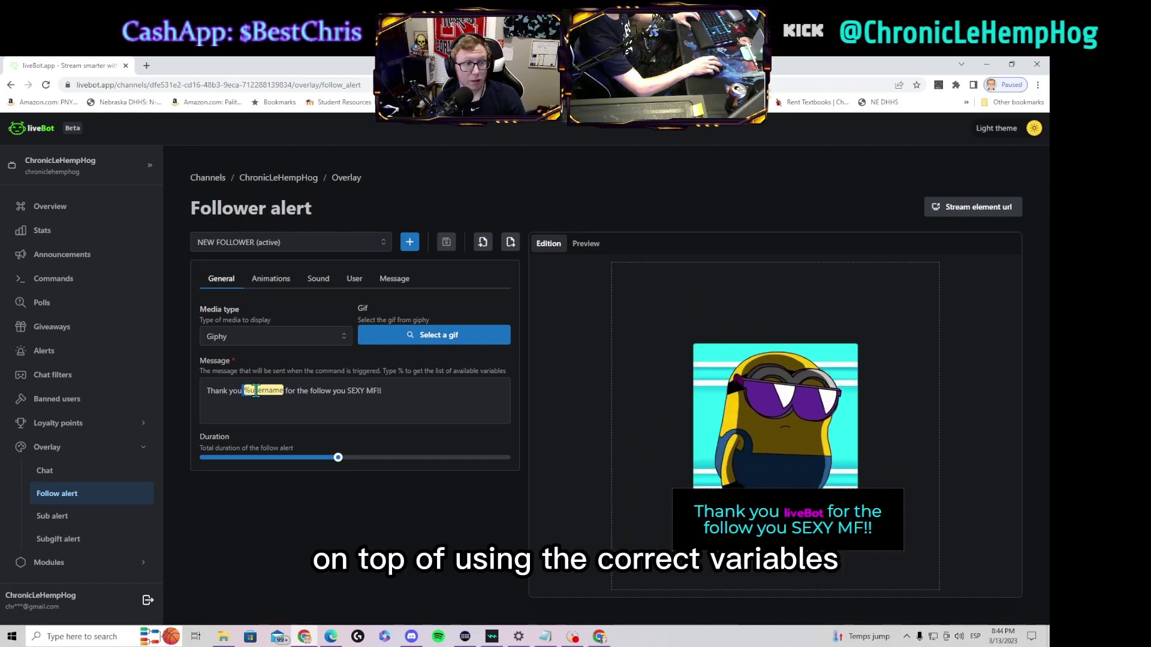
Examine the follow alert's message text and its message, user, sound and animation settings
{"action": "left_click", "coordinate": [423, 388]}
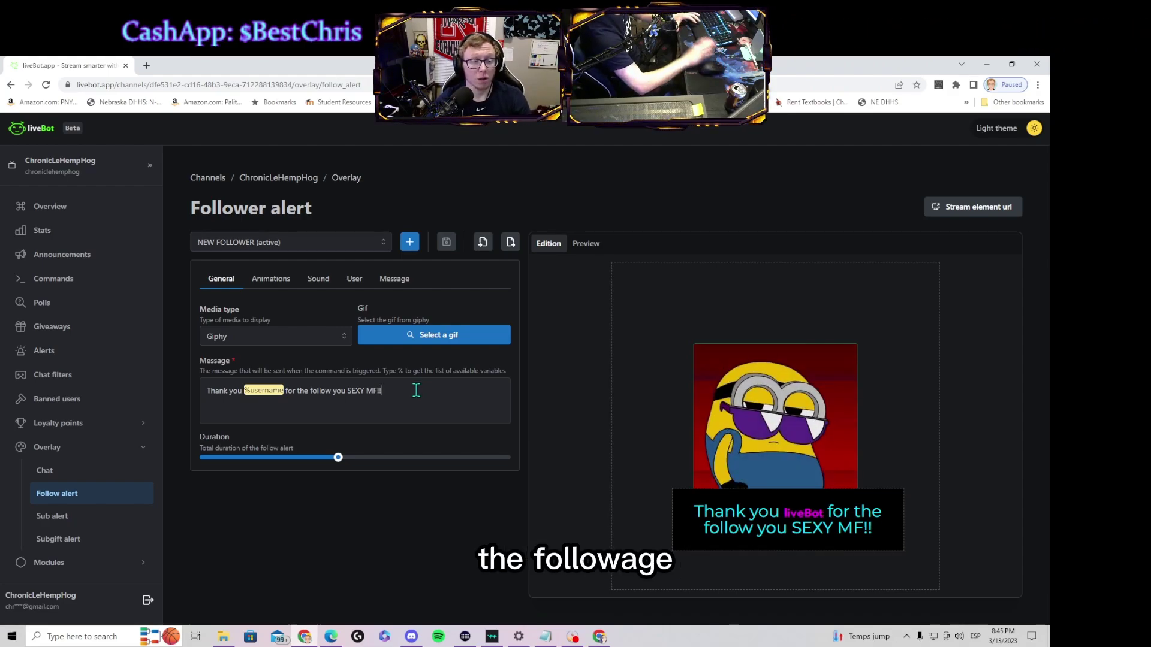
{"action": "left_click", "coordinate": [356, 280]}
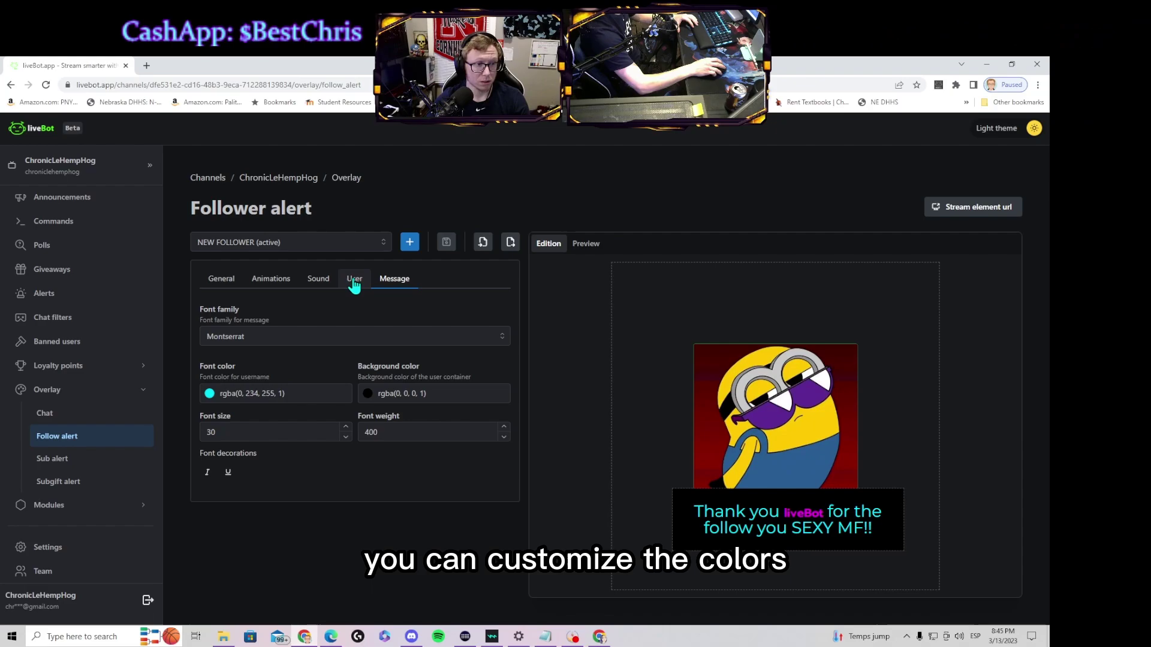
{"action": "left_click", "coordinate": [354, 282]}
{"action": "left_click", "coordinate": [322, 282]}
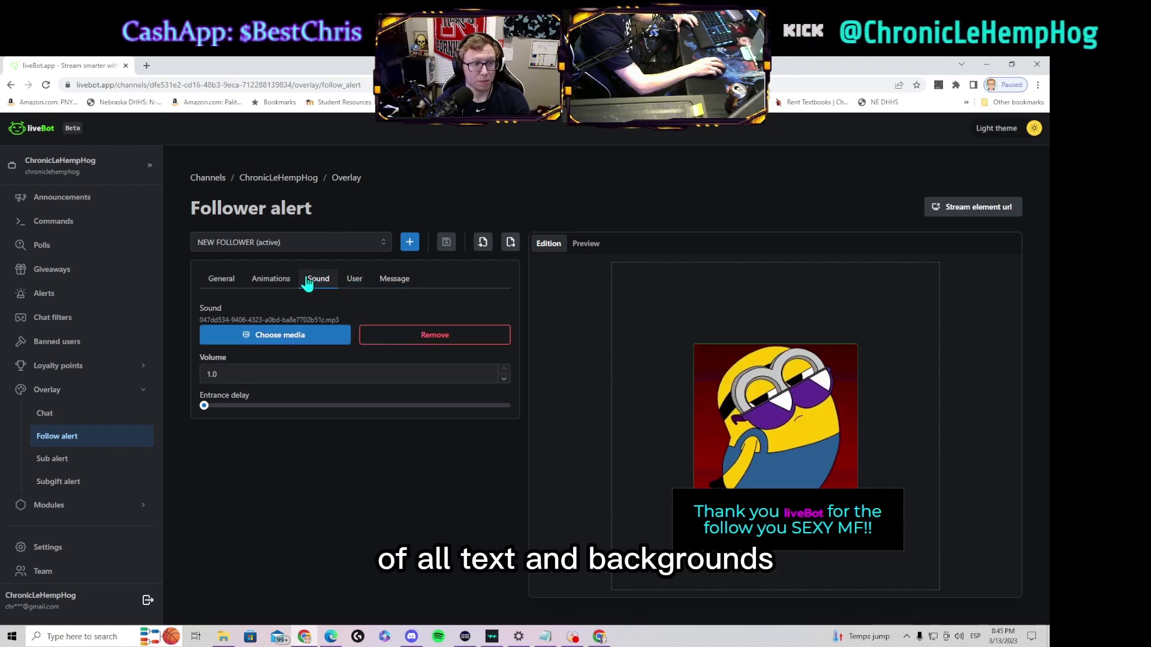
{"action": "left_click", "coordinate": [286, 281]}
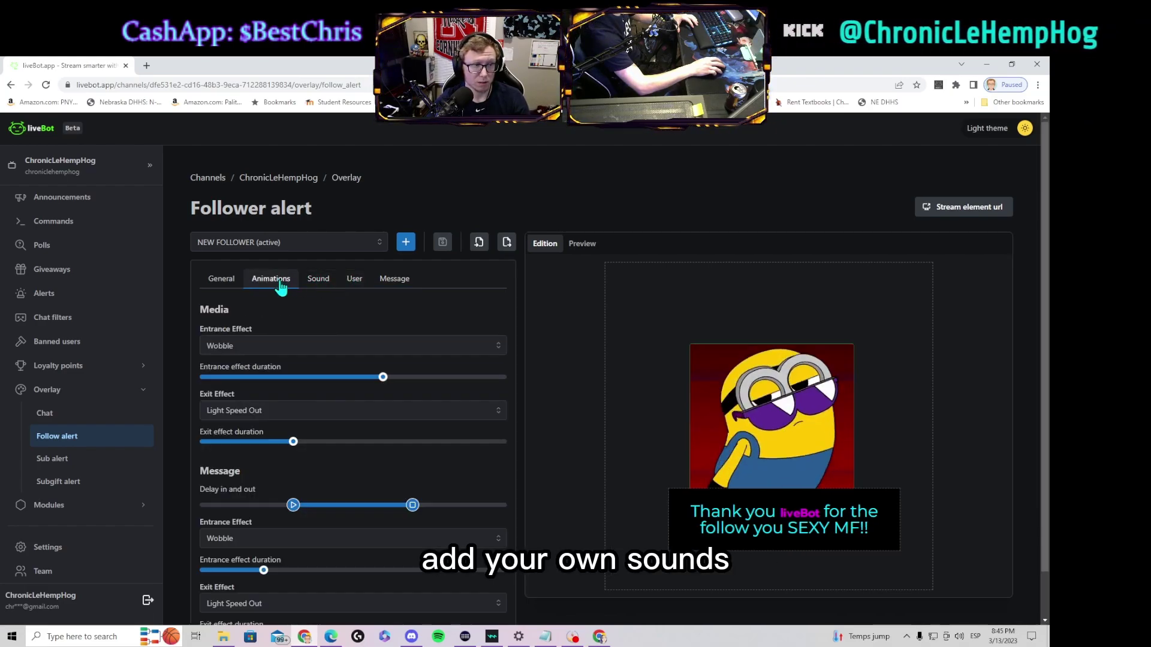
{"action": "scroll", "coordinate": [336, 288], "scroll_direction": "down", "scroll_amount": 1}
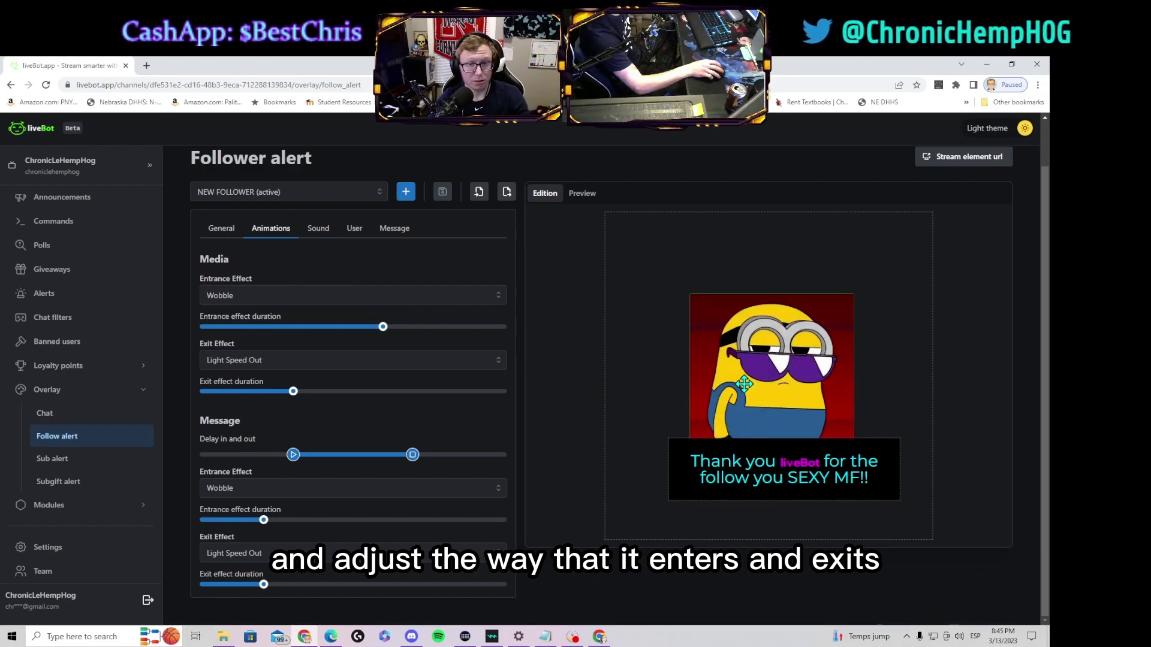
Look over the channel's announcements, alerts and chat filters, including its banned words
{"action": "left_click", "coordinate": [62, 198]}
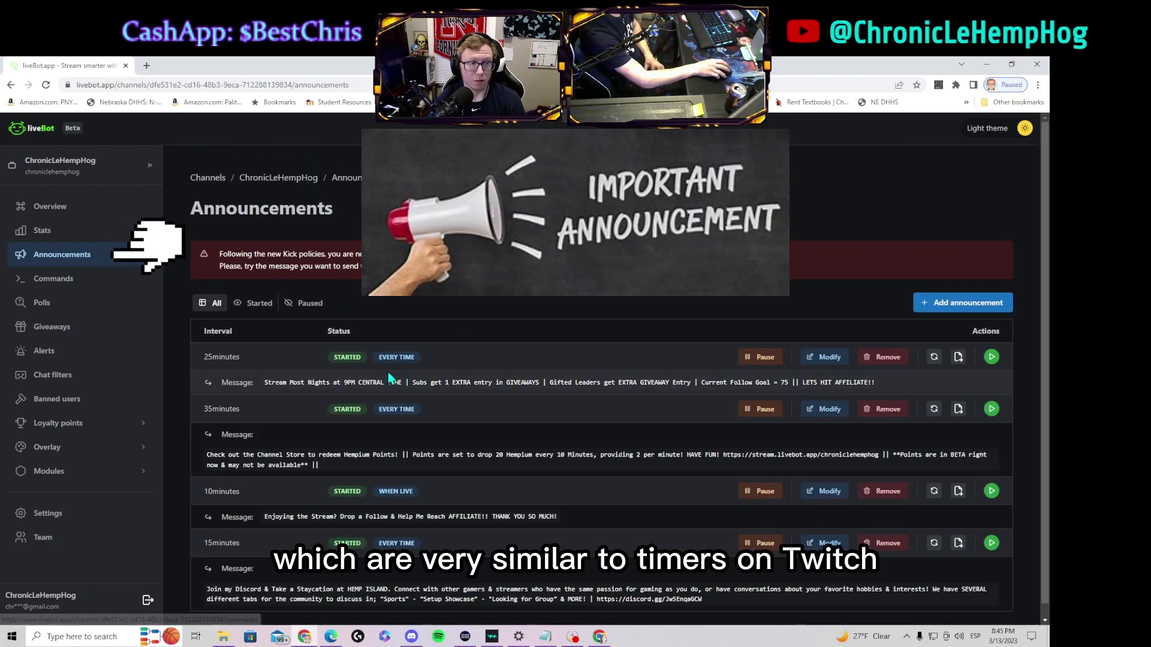
{"action": "scroll", "coordinate": [314, 364], "scroll_direction": "down", "scroll_amount": 1}
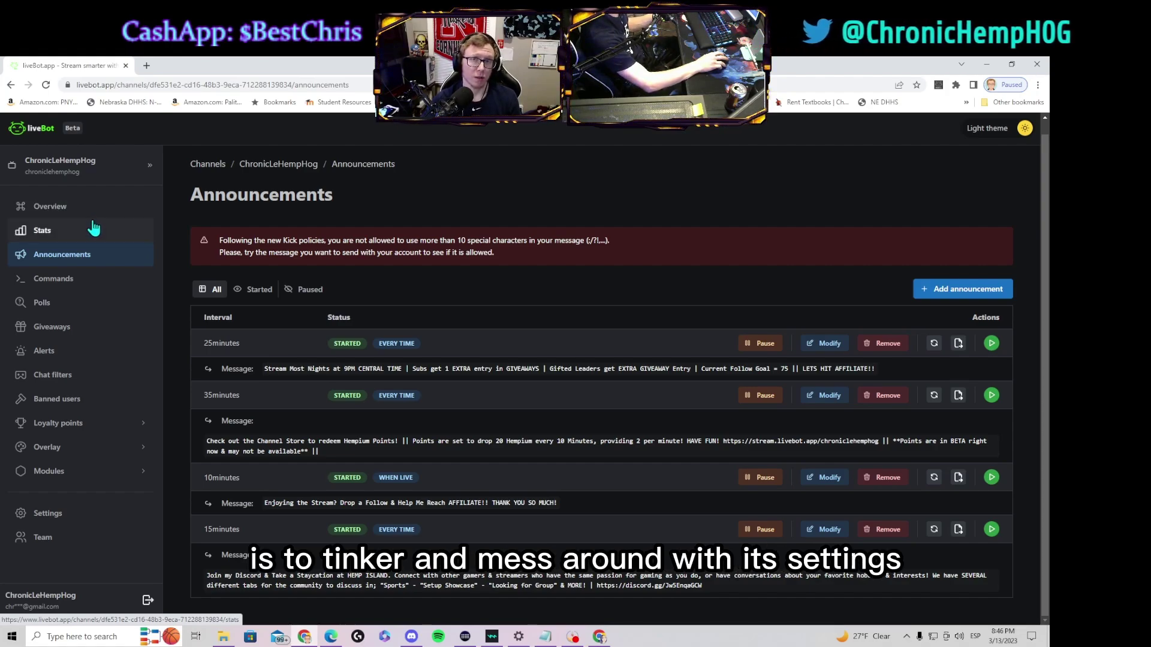
{"action": "left_click", "coordinate": [78, 352]}
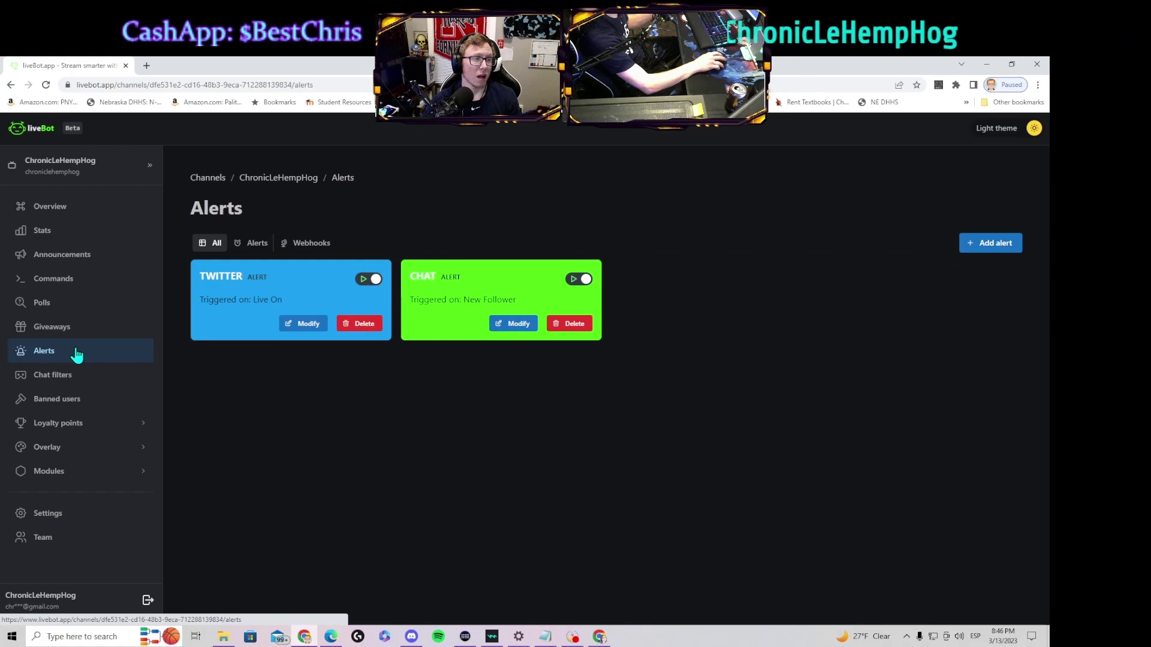
{"action": "left_click", "coordinate": [103, 375]}
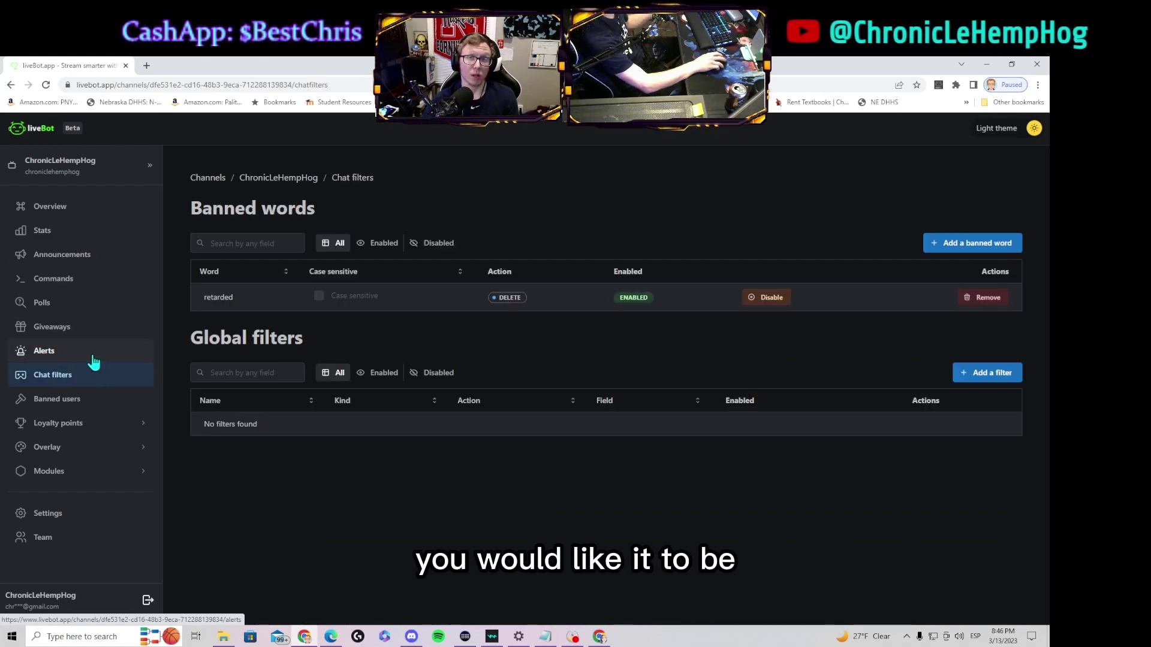